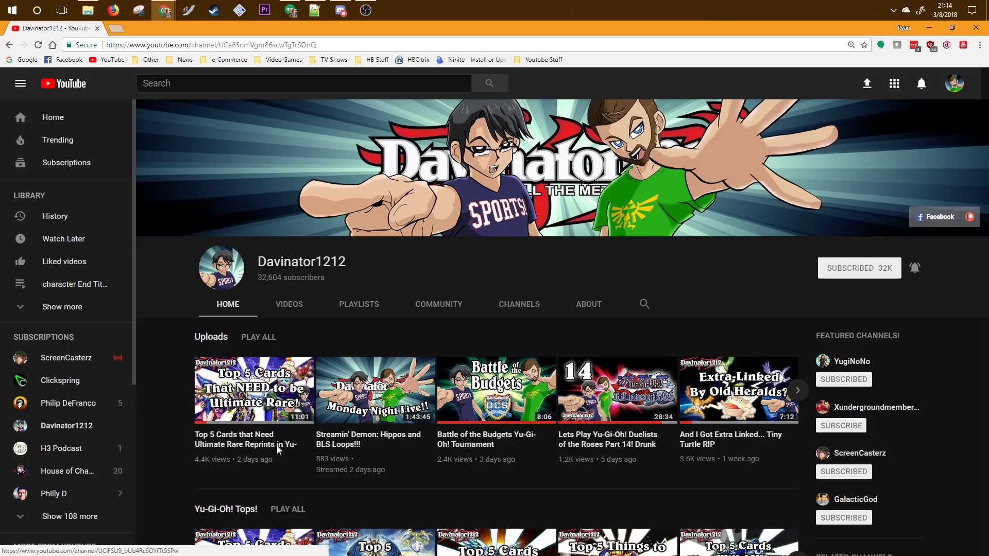
- Open the Battle of the Budgets video and read its expanded tournament description
click(498, 394)
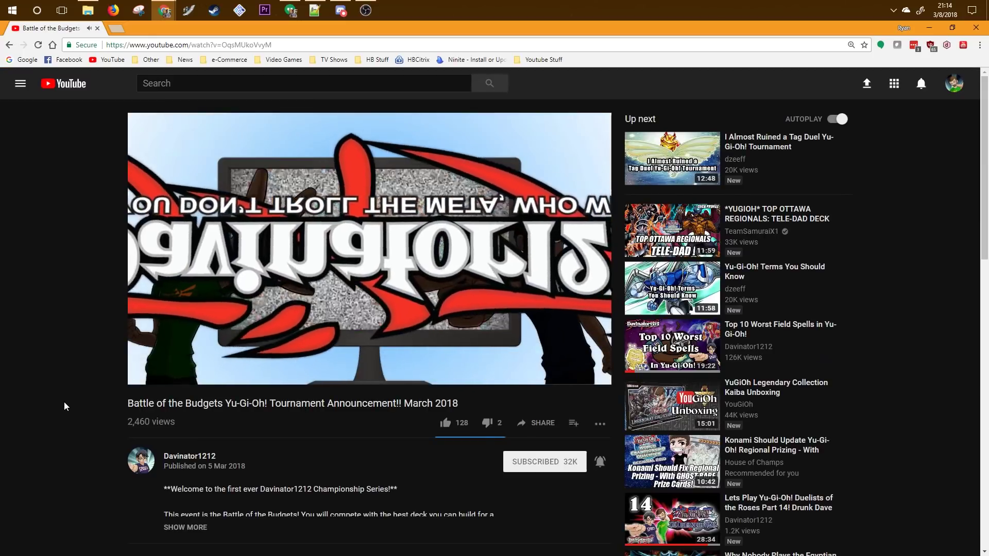
scroll(75, 410, down, 1)
scroll(75, 410, down, 1)
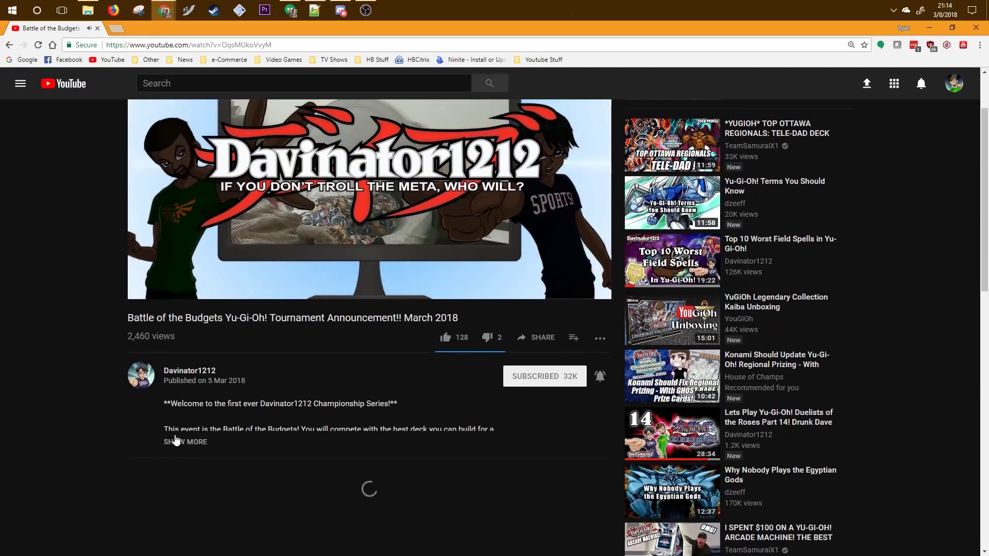
click(186, 445)
scroll(114, 450, down, 5)
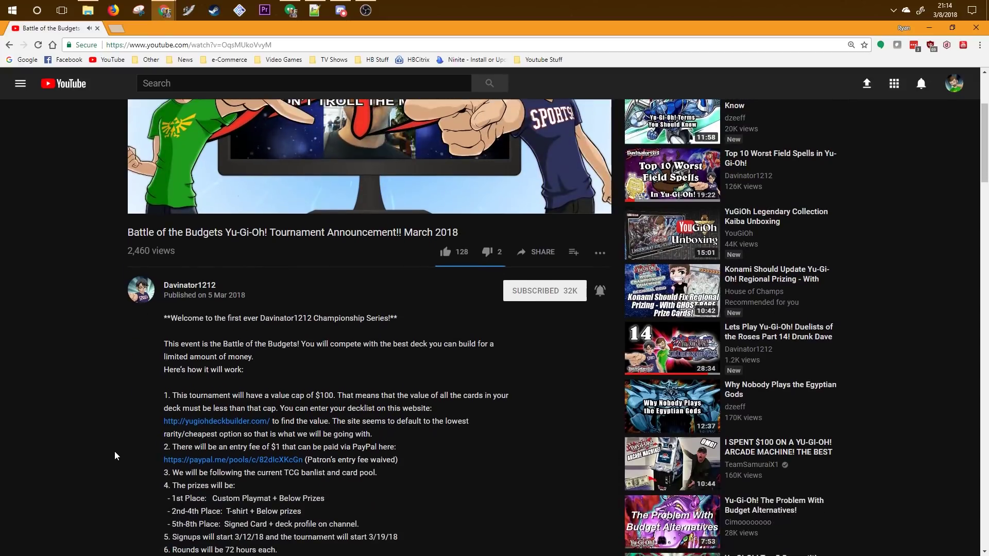
scroll(114, 456, down, 2)
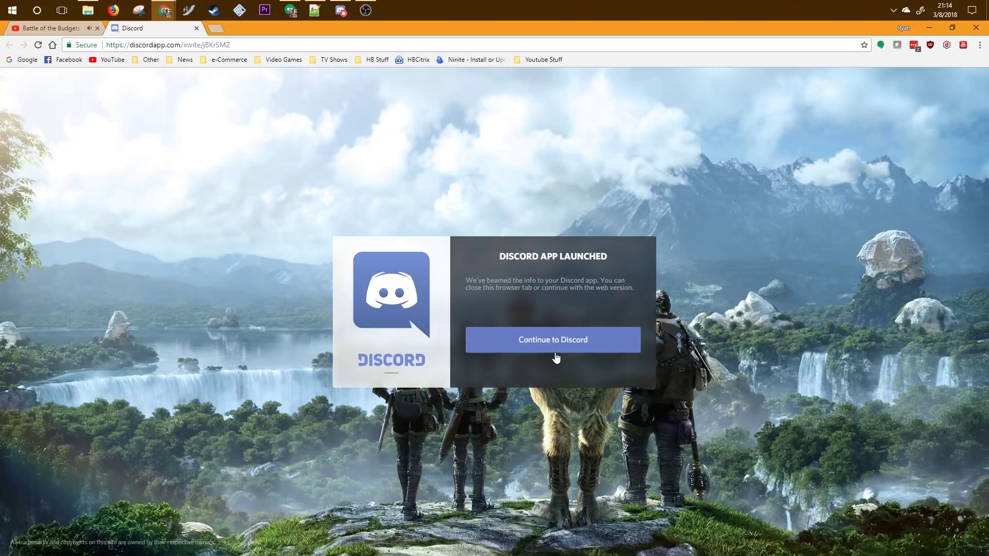
- Continue to Discord on the web and follow the #welcome_downloads Windows 10, 8, 7 download link
click(541, 341)
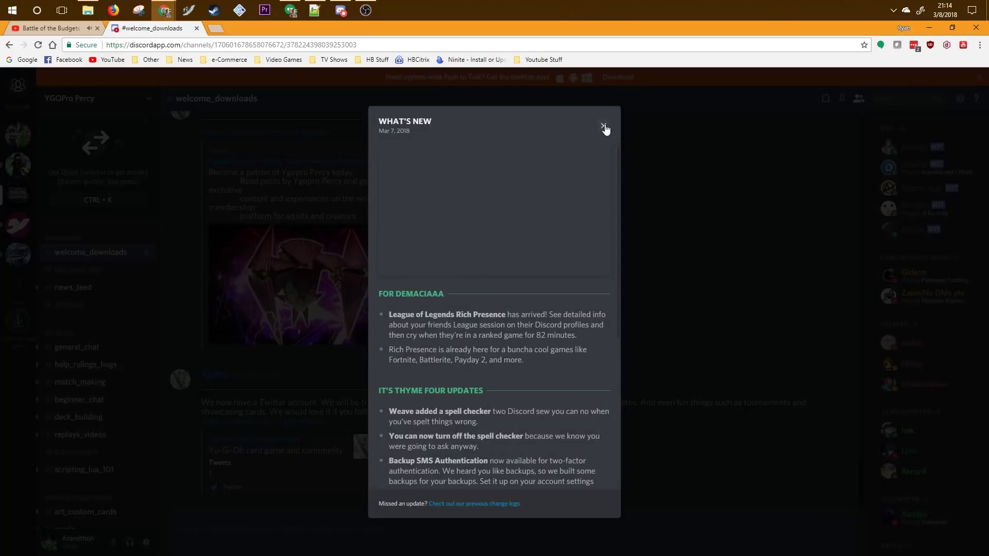
click(603, 126)
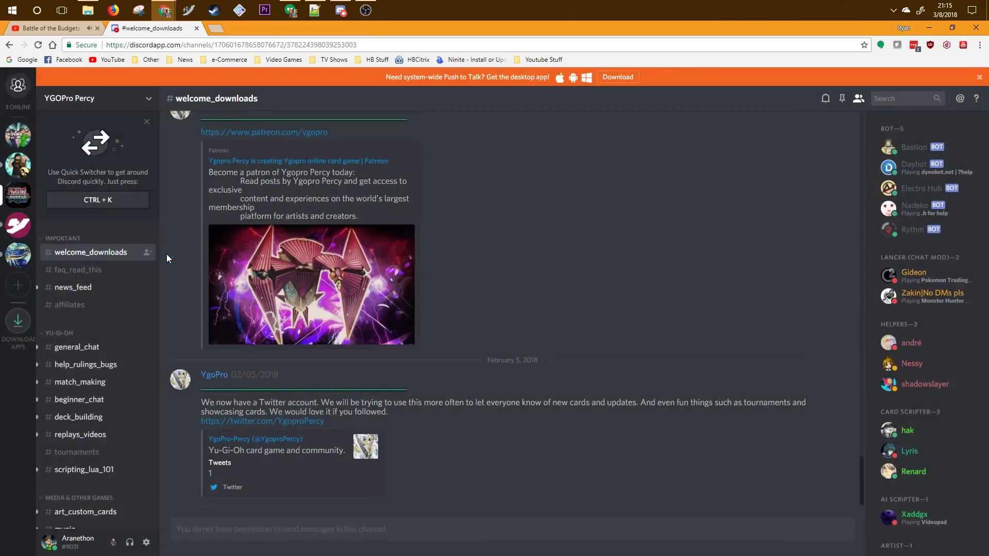
scroll(503, 266, up, 3)
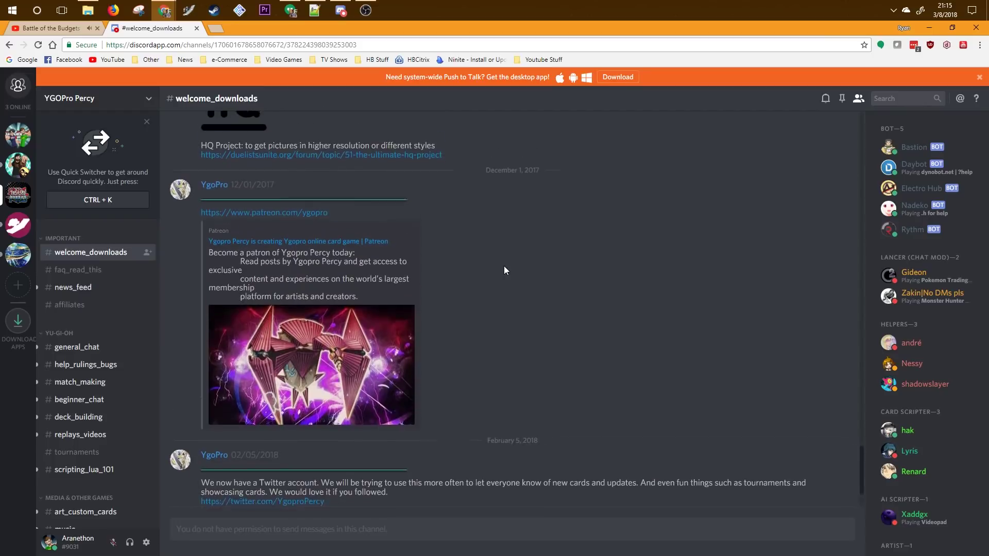
scroll(503, 265, up, 10)
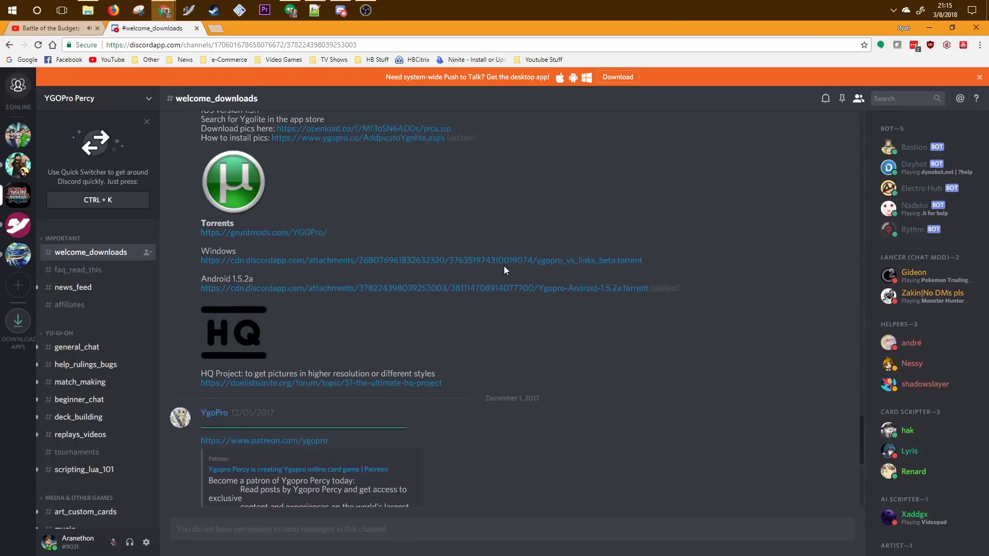
scroll(510, 272, up, 4)
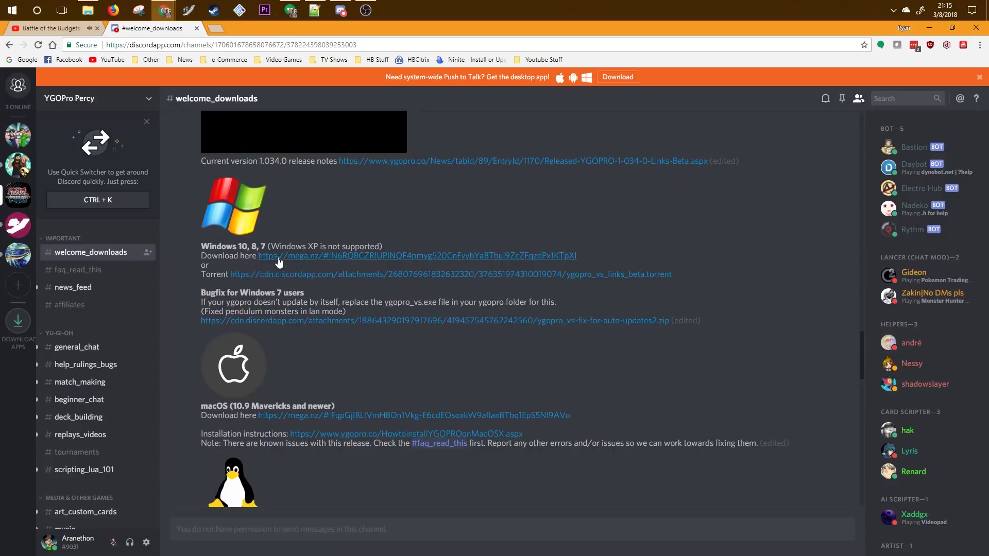
click(452, 260)
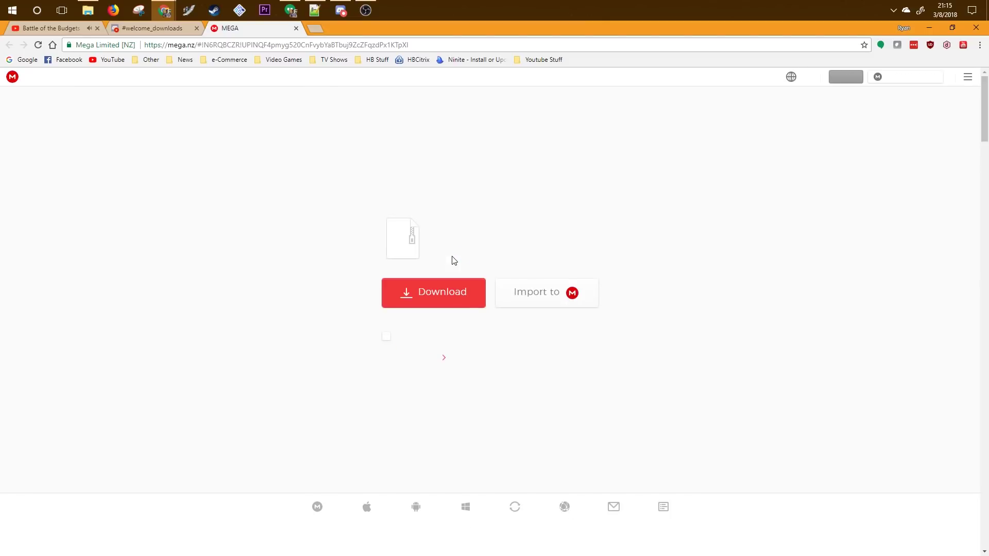
- Download ygopro_vs_links_beta.zip (42.7 MB) from MEGA and open the finished download's options
click(429, 303)
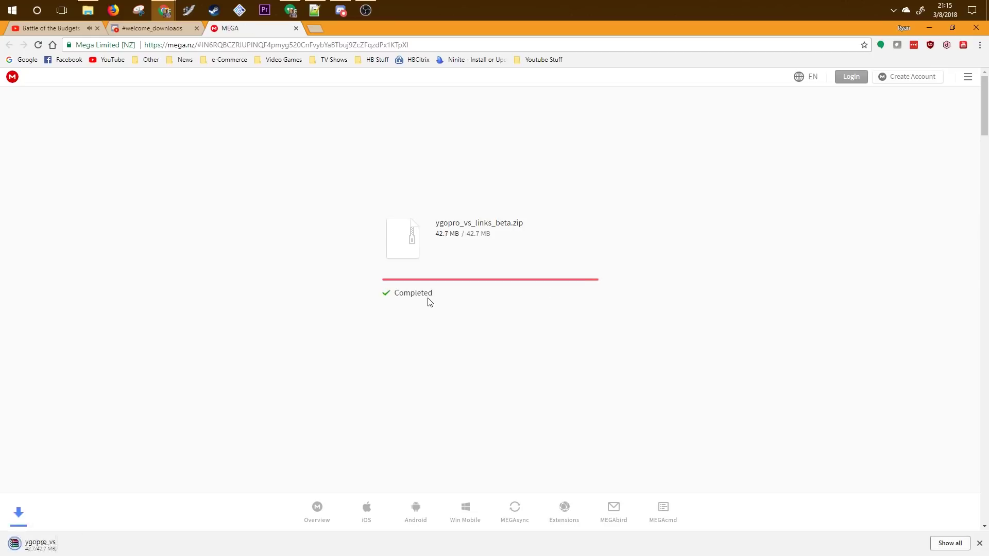
click(108, 545)
- Open the downloaded ygopro_vs_links_beta.zip in WinRAR from its Downloads folder
click(127, 509)
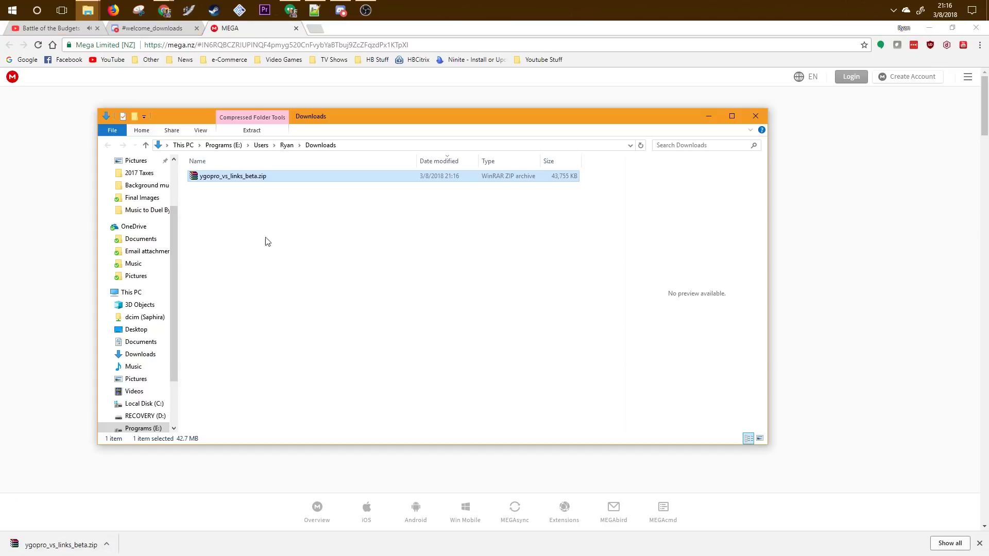
double_click(243, 177)
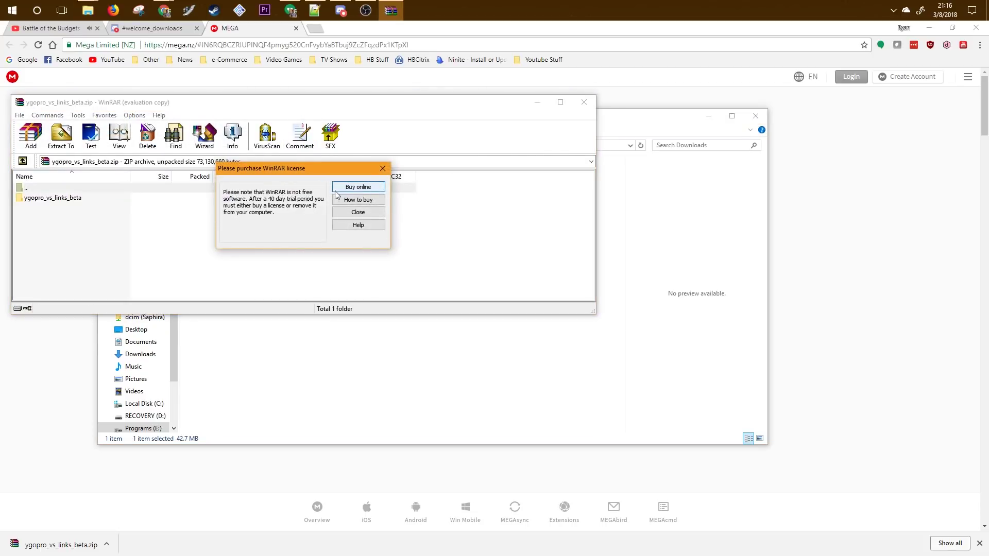
click(359, 217)
drag(315, 105, 614, 169)
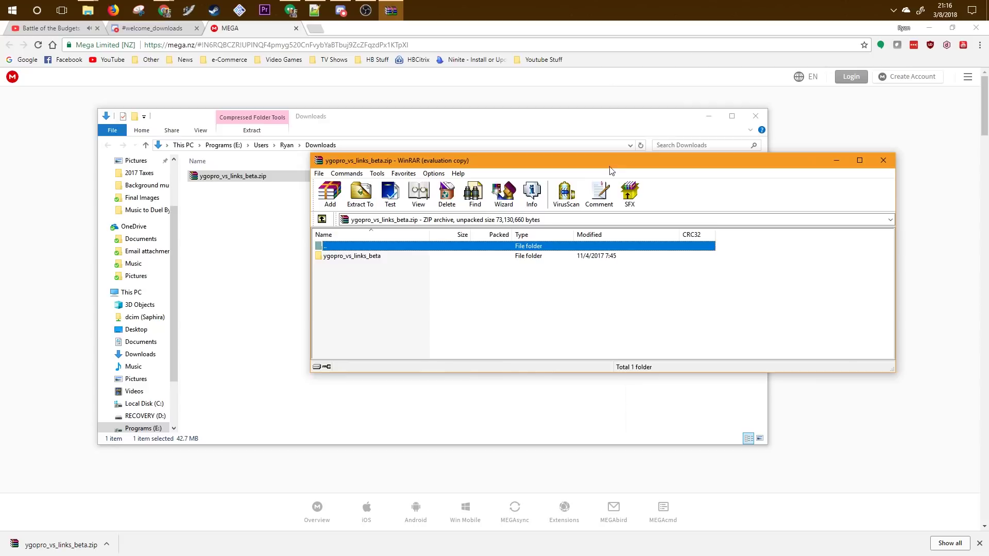
- Drag the ygopro_vs_links_beta folder from the archive onto the Desktop to extract it
click(352, 256)
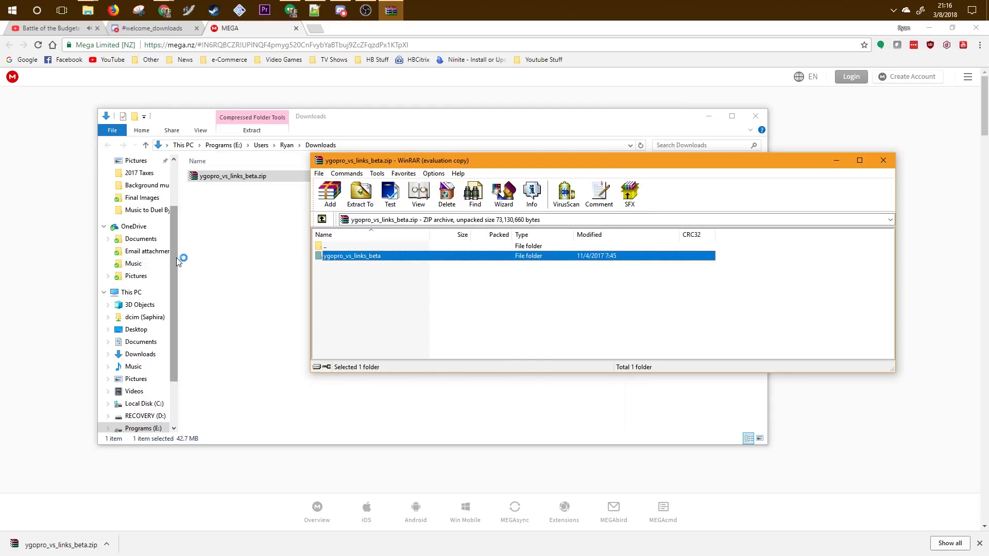
drag(174, 257, 174, 205)
click(793, 166)
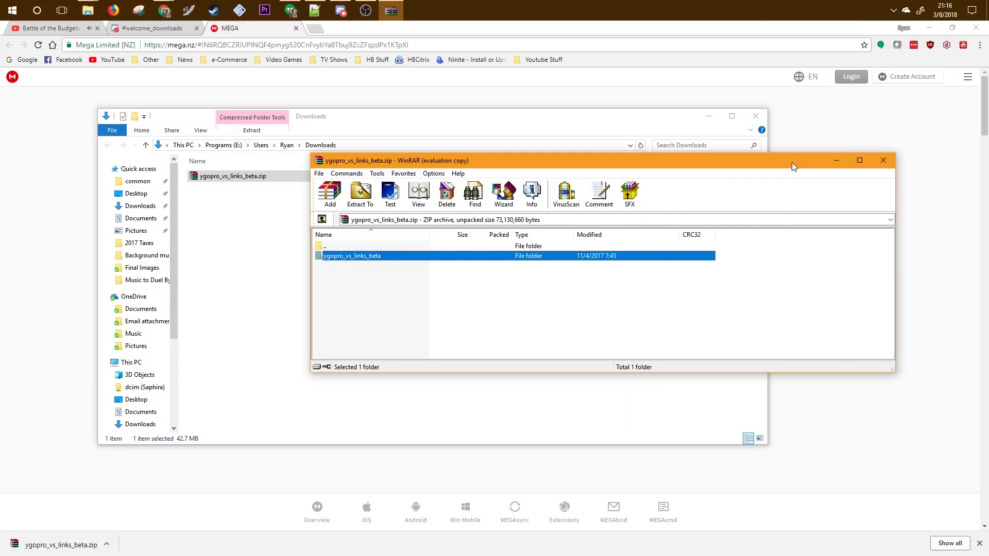
drag(348, 260, 146, 202)
- Close WinRAR, open the Desktop's ygopro_vs_links_beta folder and run ygopro_vs_links.exe
click(883, 160)
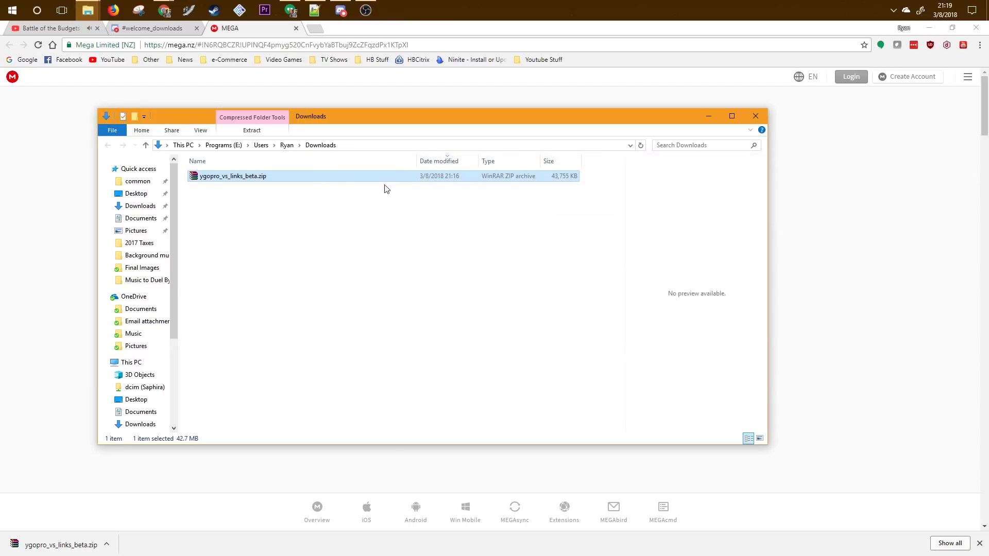
click(136, 193)
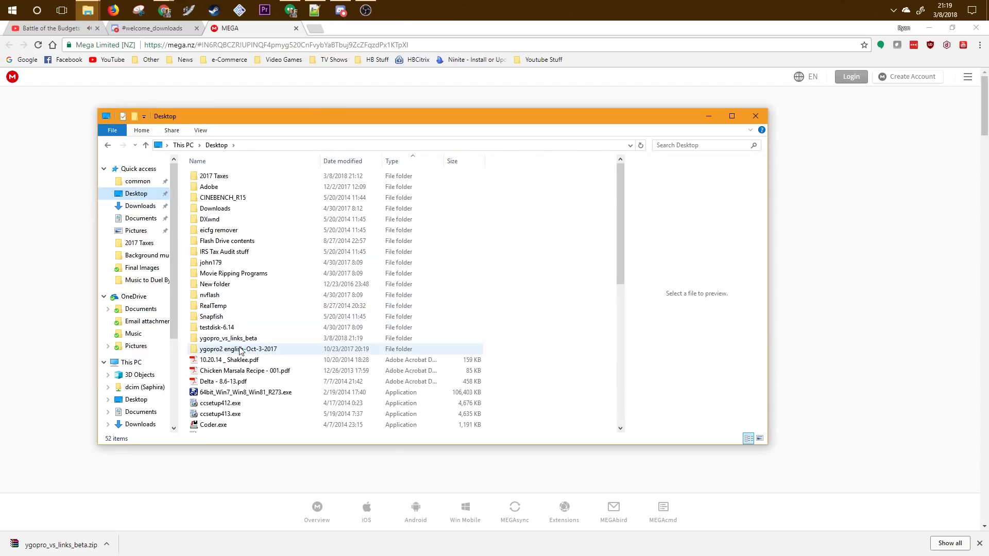
click(219, 340)
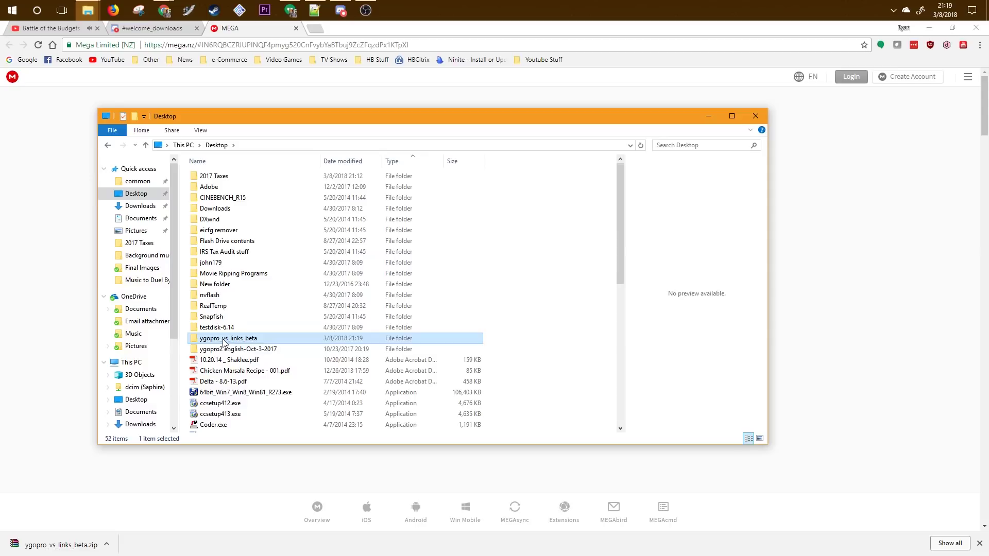
double_click(224, 340)
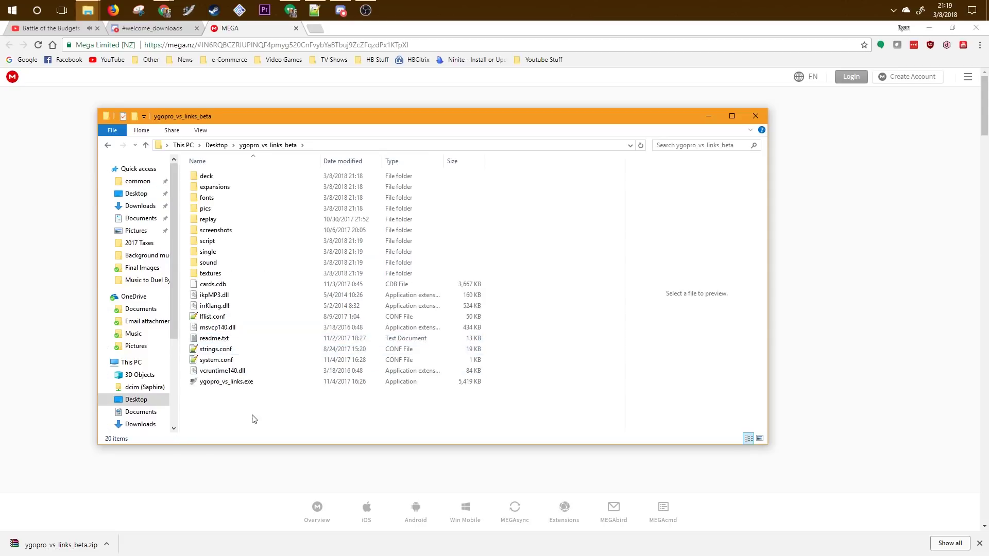
double_click(263, 383)
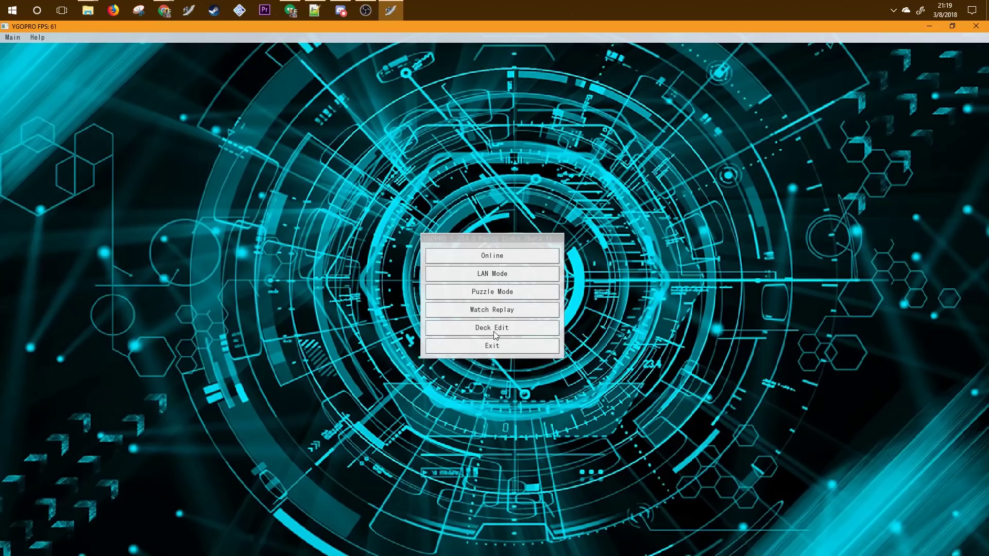
- View the 40-card Cyberse deck and all 8998 cards, then return to the menu in fullscreen
click(493, 332)
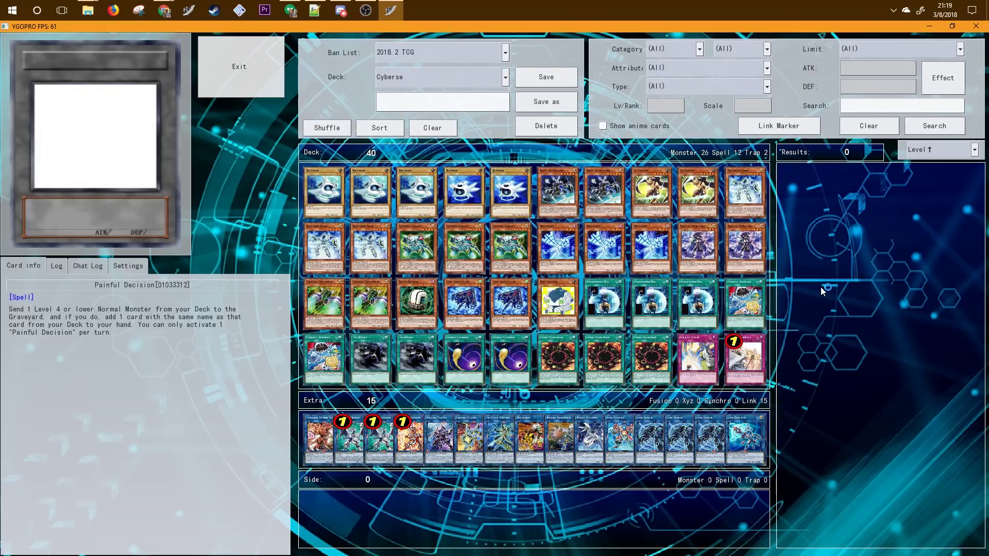
click(933, 128)
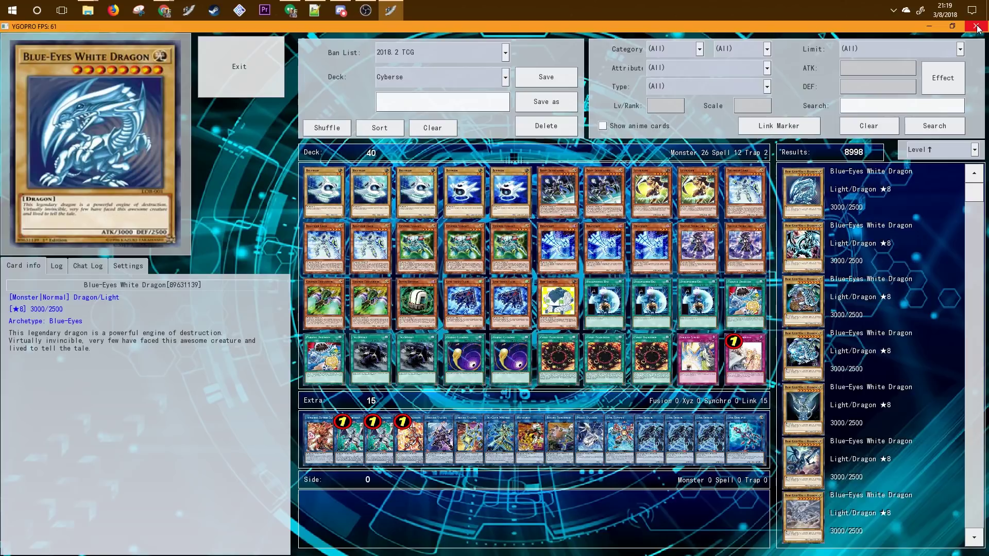
click(271, 59)
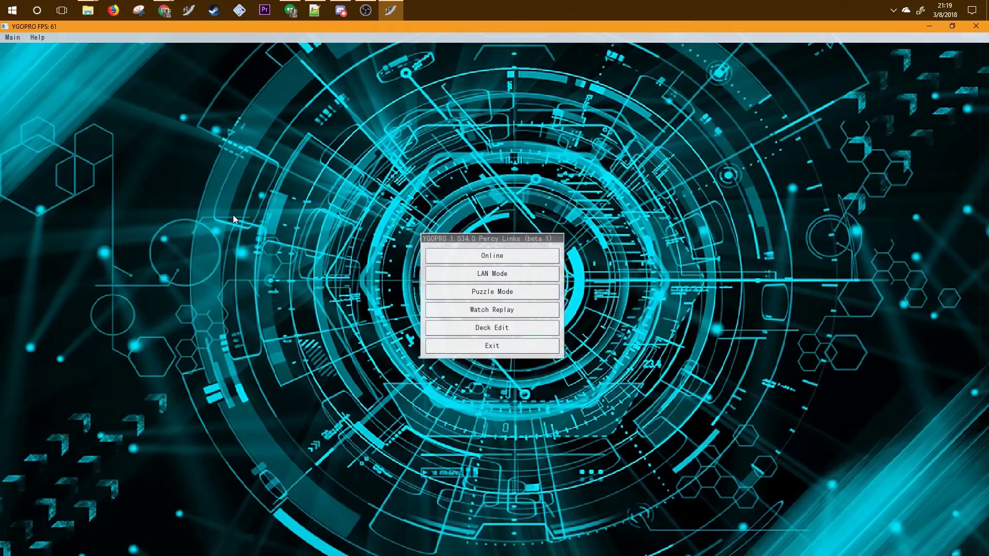
key(alt+Return)
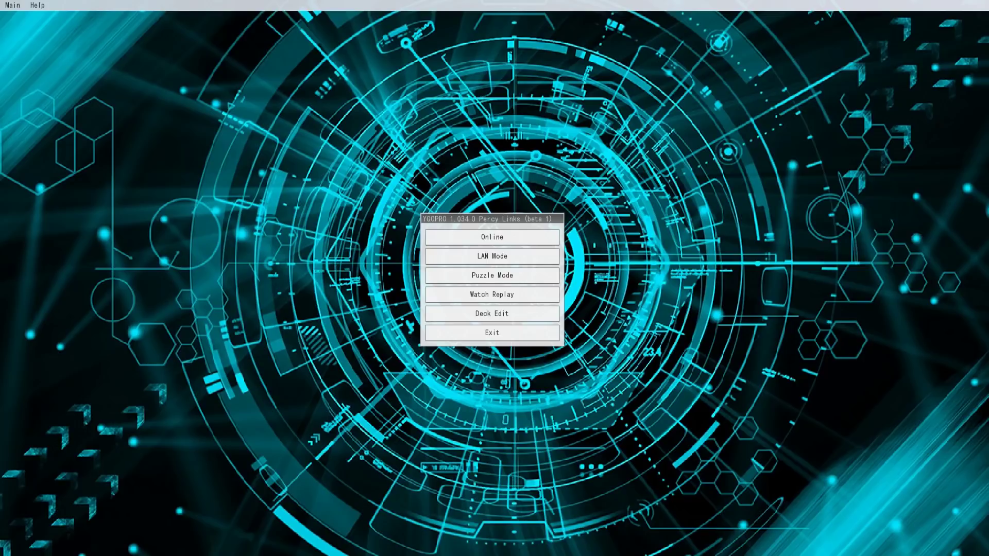
- Connect to the YGOPRO (USA) server's online room list and open the Host room dialog
click(528, 238)
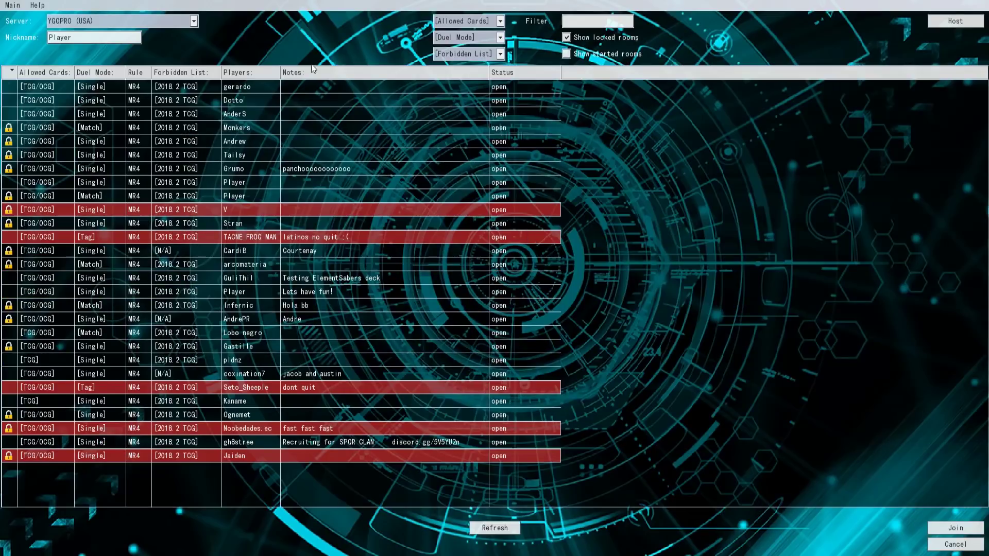
click(168, 21)
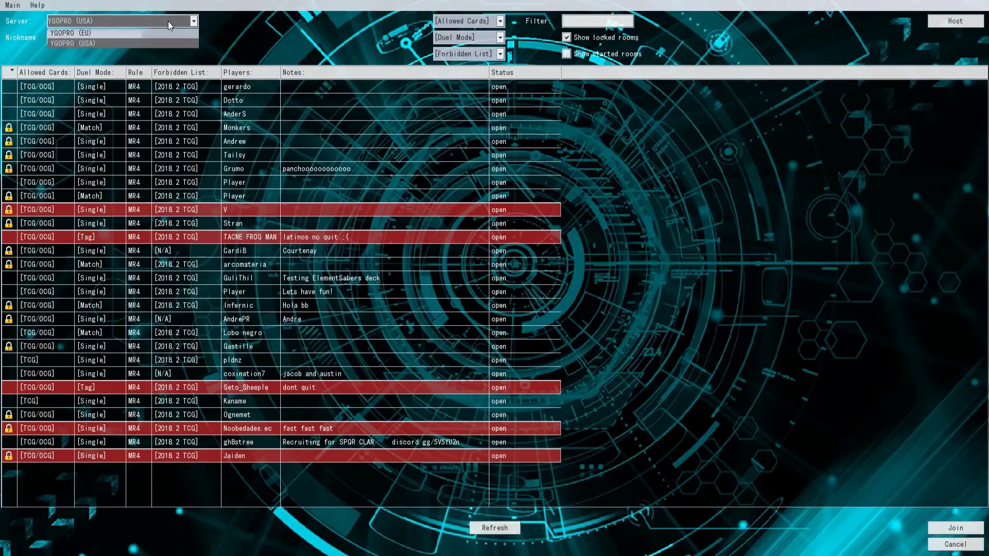
click(102, 43)
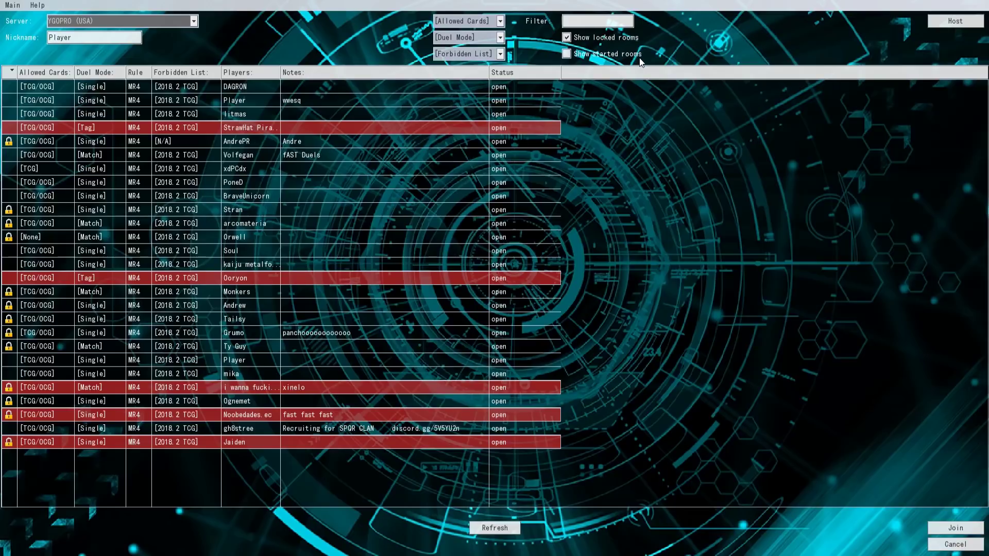
click(955, 22)
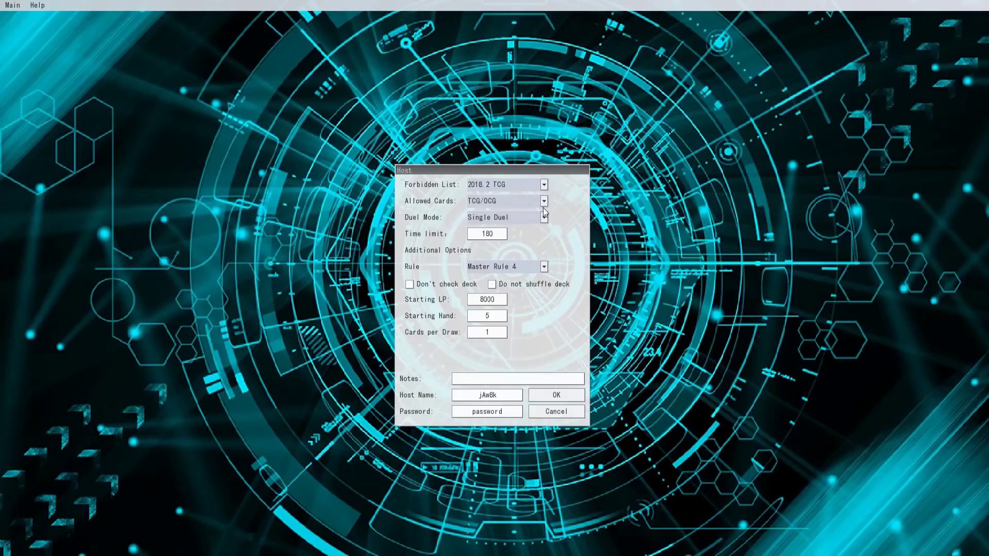
- Host a Single Duel room with TCG/OCG cards on the 2018.2 TCG list, then leave it
click(543, 218)
click(543, 217)
click(545, 204)
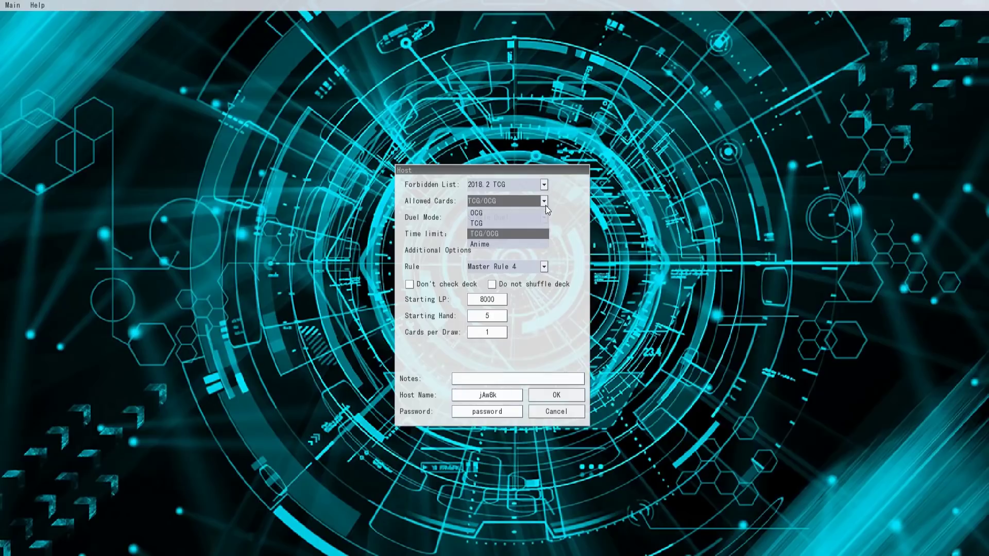
click(546, 205)
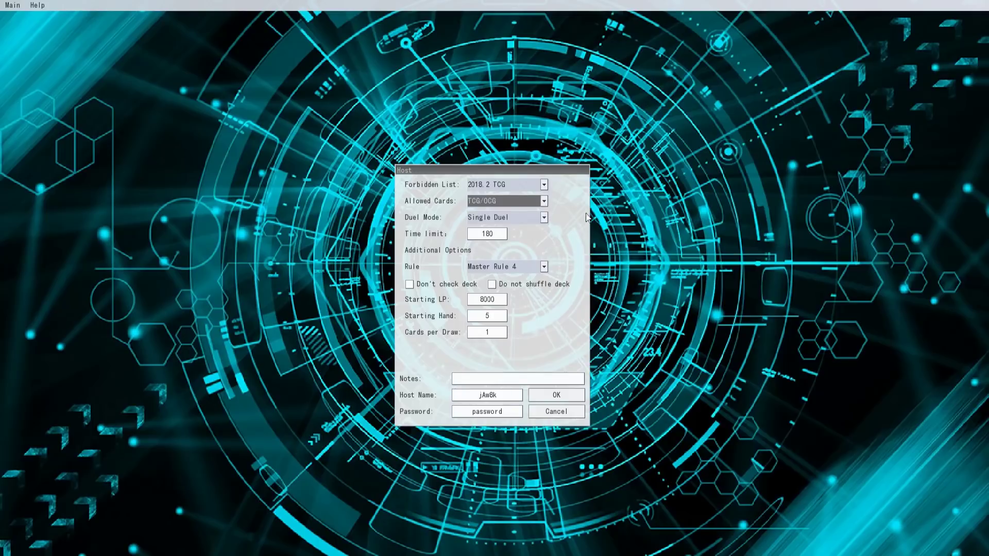
click(516, 410)
drag(456, 409, 525, 416)
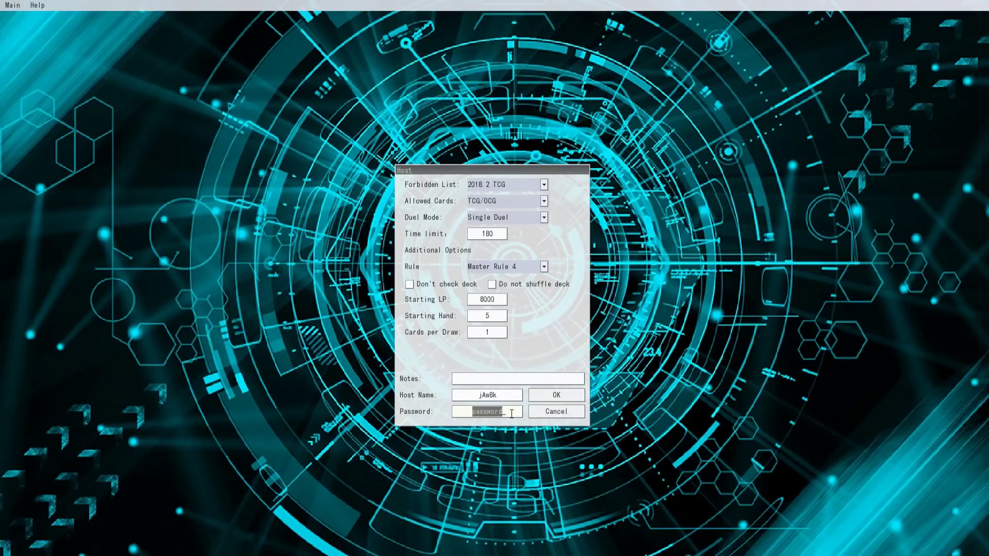
click(528, 404)
click(555, 399)
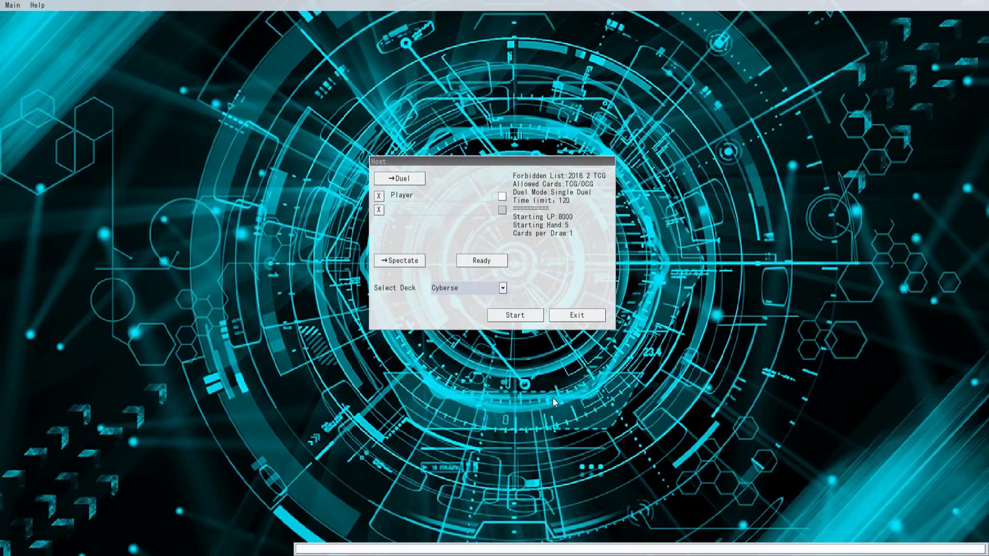
click(578, 318)
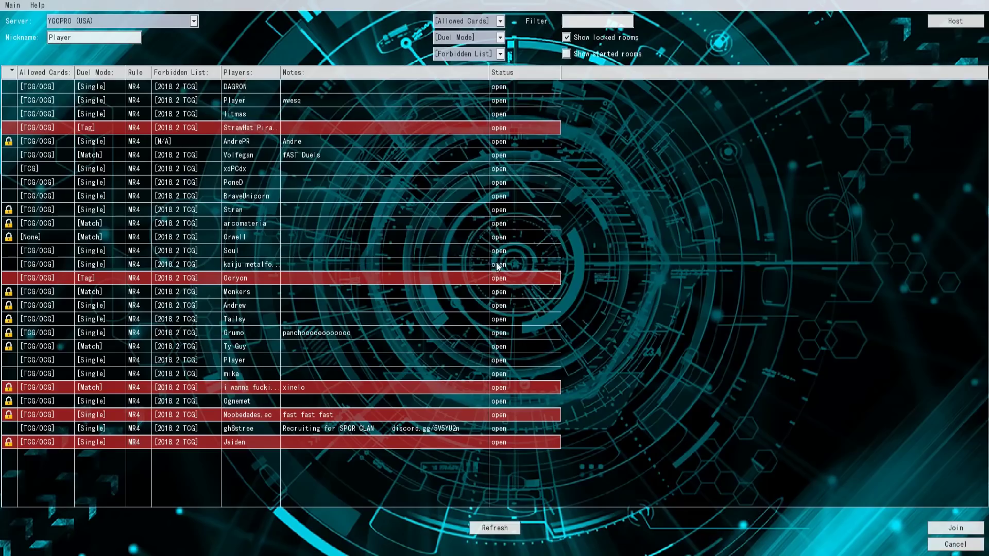
- Try joining the locked arcomateria room, cancel its password prompt, and untick Show locked rooms
click(329, 222)
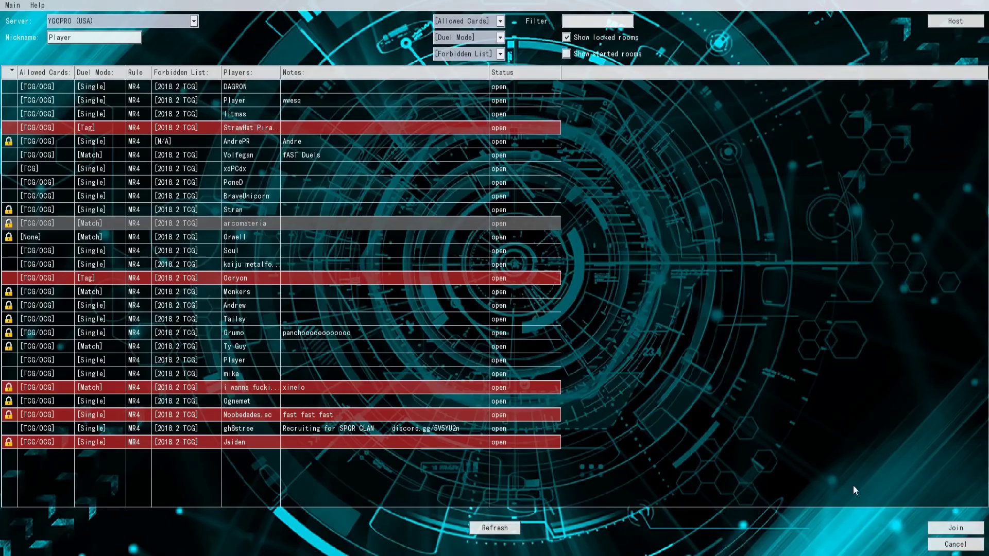
click(962, 531)
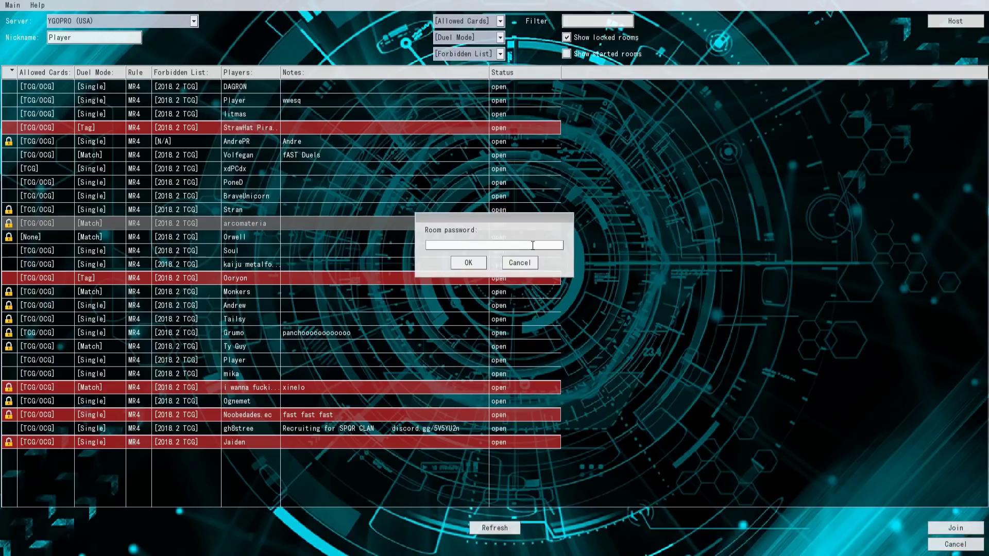
click(520, 263)
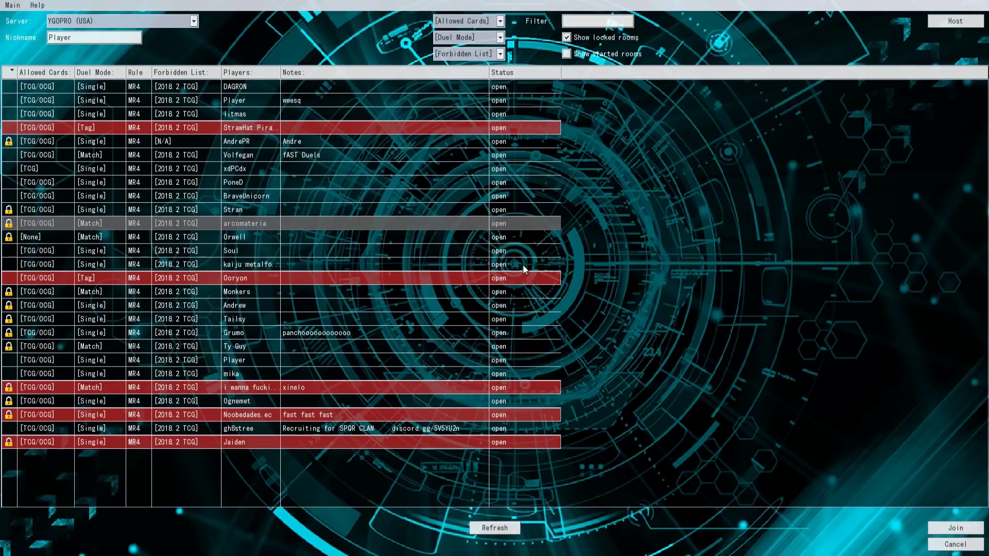
click(597, 36)
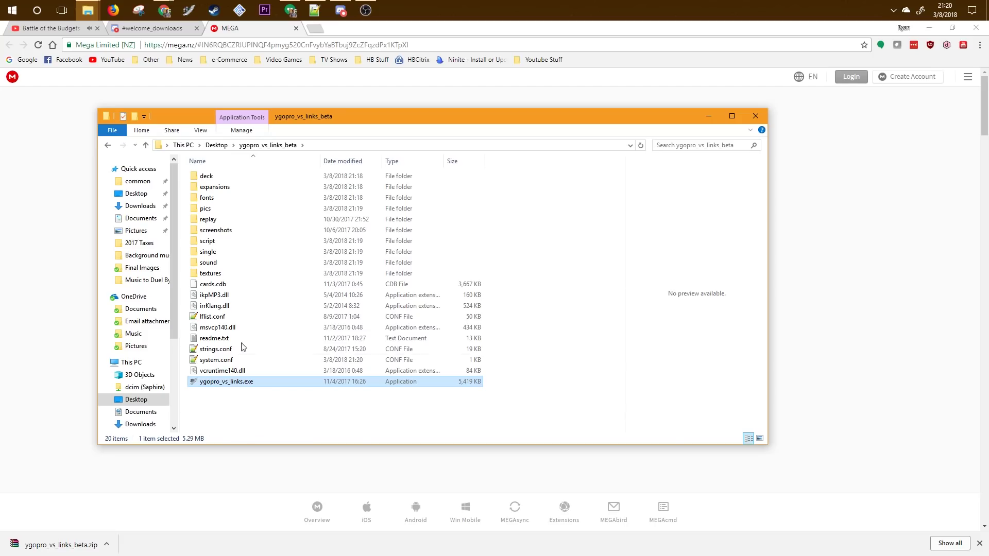
- Open the textures folder and inspect the bg.jpg and bg_deck.jpg background images in the Details pane
double_click(211, 273)
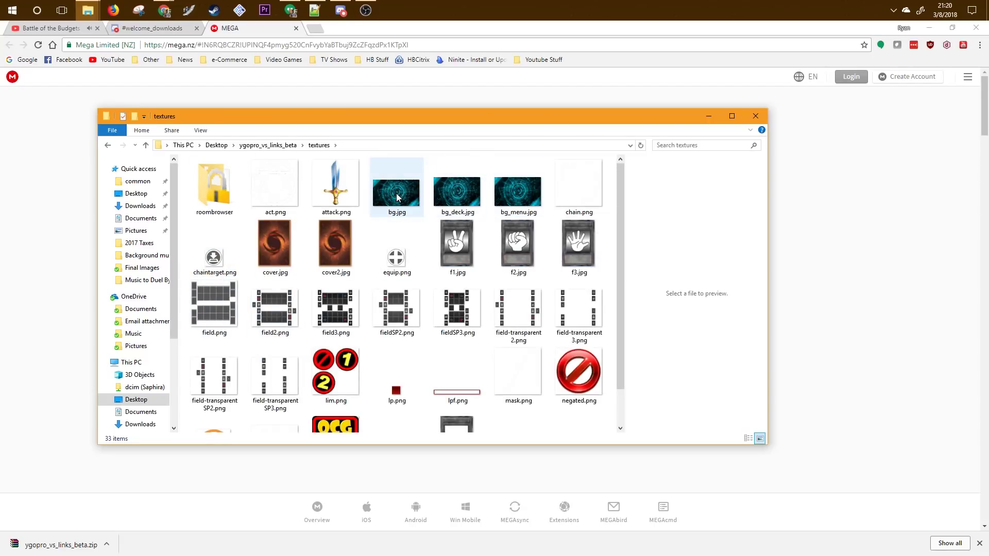
click(400, 213)
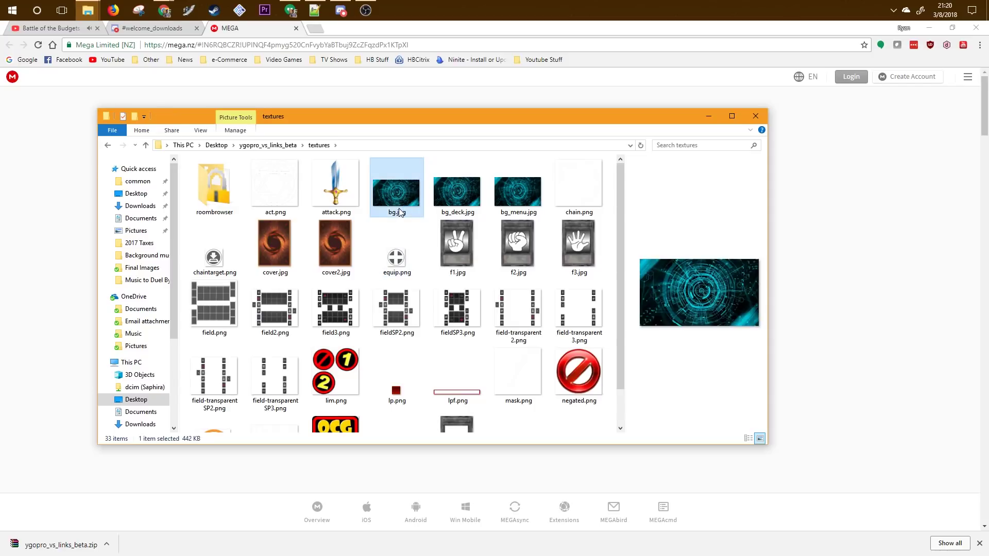
key(alt+shift+p)
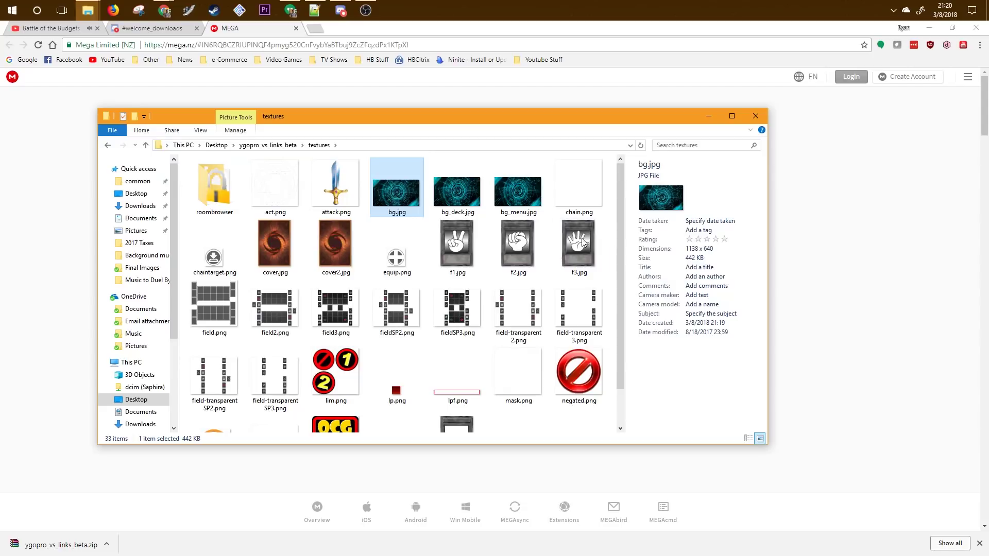
click(457, 193)
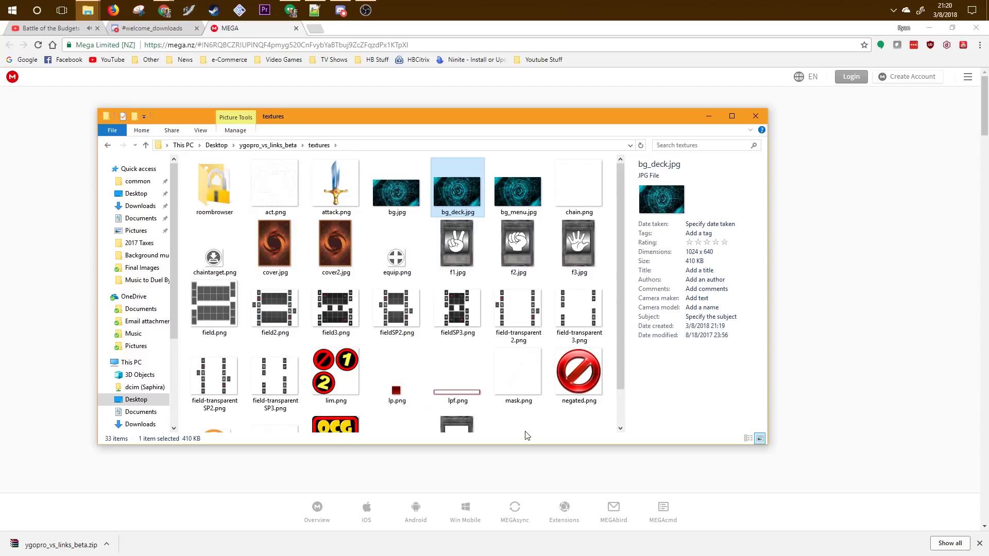
- Go back up to the game folder and browse the contents of the sound folder
key(BackSpace)
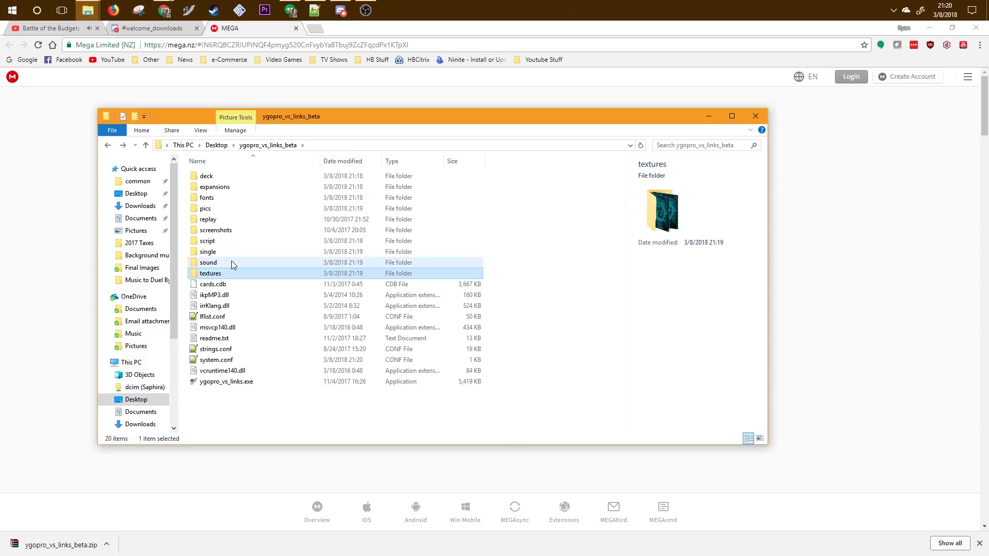
double_click(230, 260)
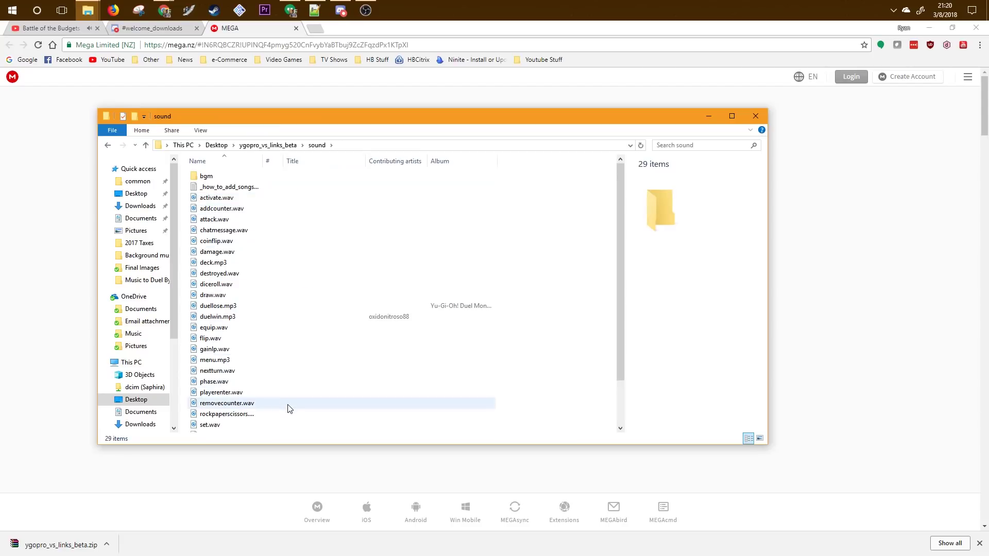
scroll(288, 407, down, 2)
scroll(282, 392, up, 2)
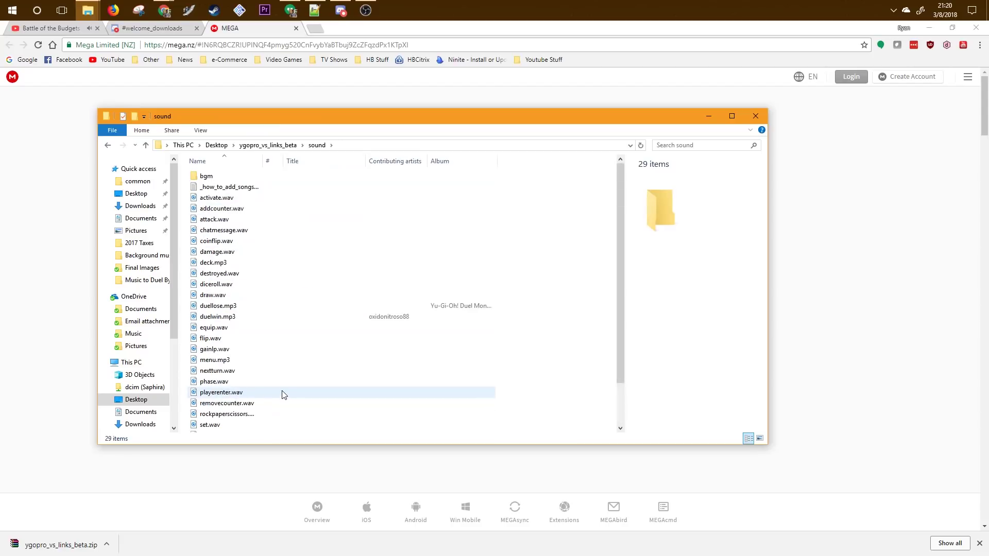
- Read _how_to_add_songs.txt in Notepad, then return to the game folder and enter the deck folder
click(233, 192)
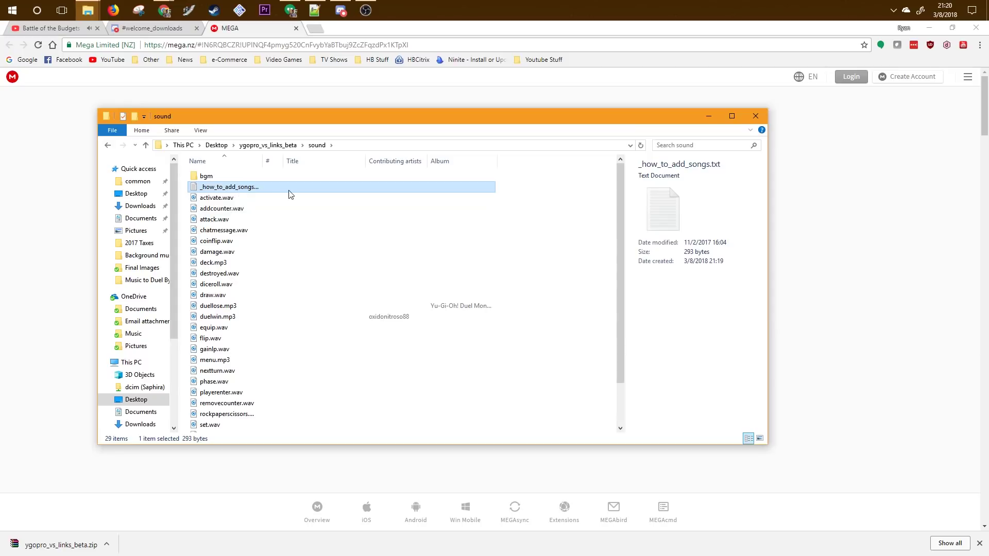
double_click(228, 189)
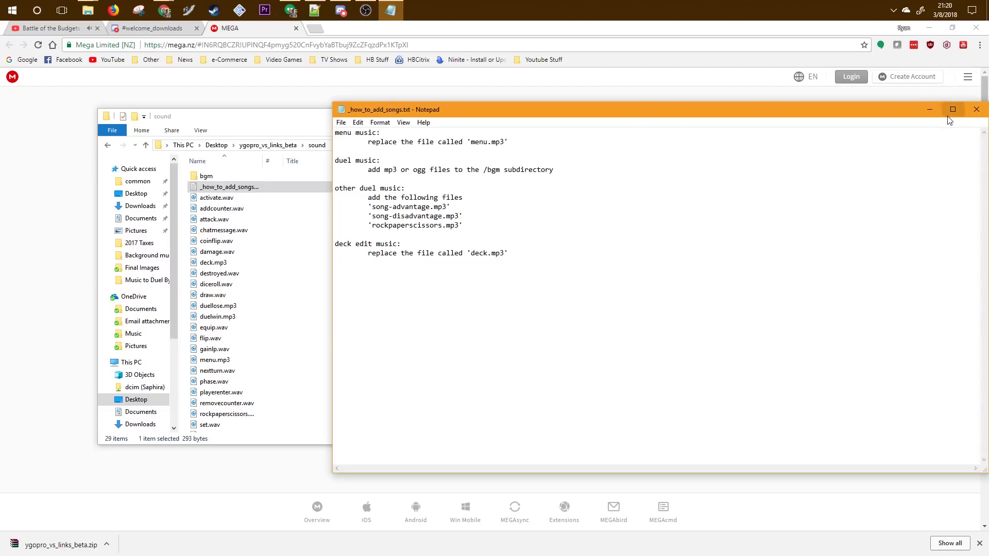
click(976, 109)
click(268, 144)
click(248, 178)
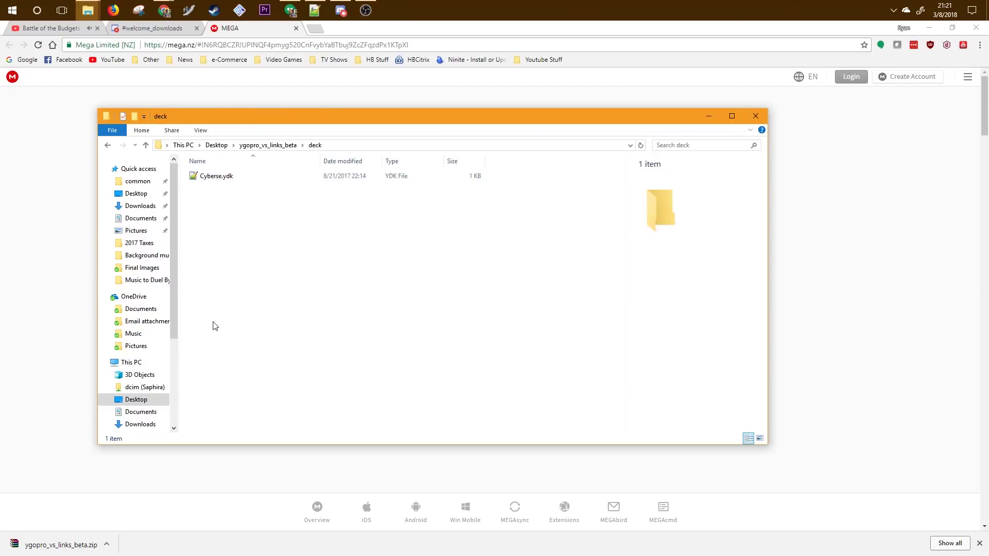
- Leave the deck folder holding Cyberse.ydk and open the pics folder of card images
key(alt+Left)
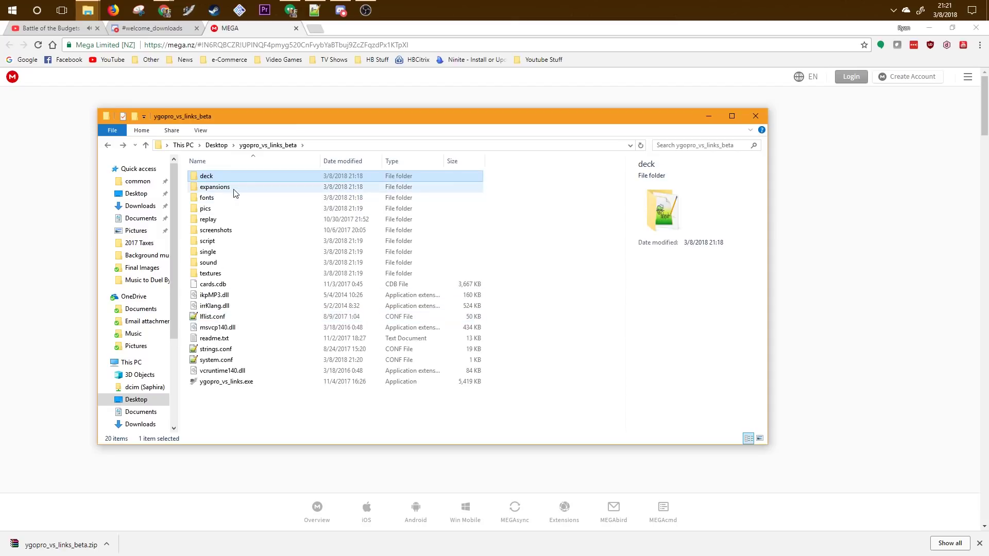
double_click(227, 206)
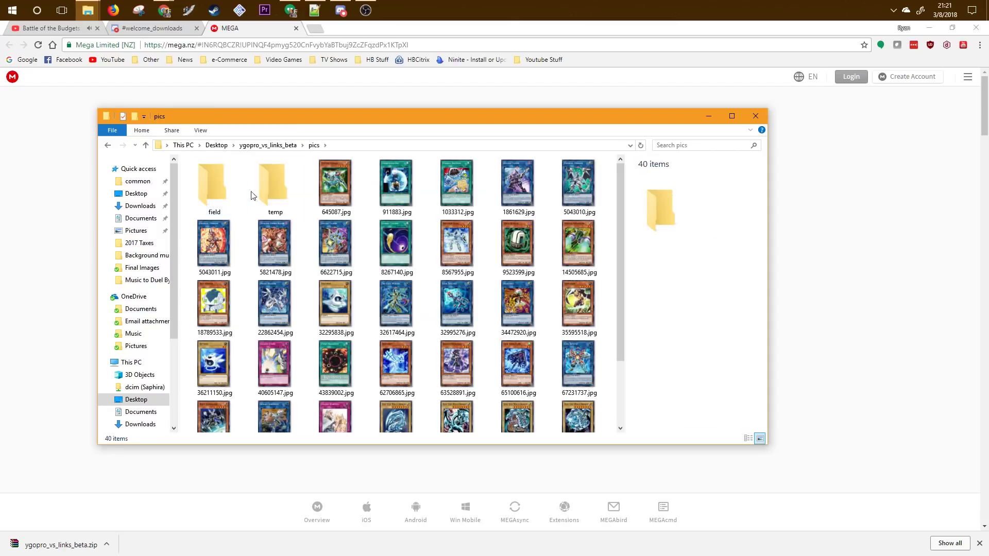